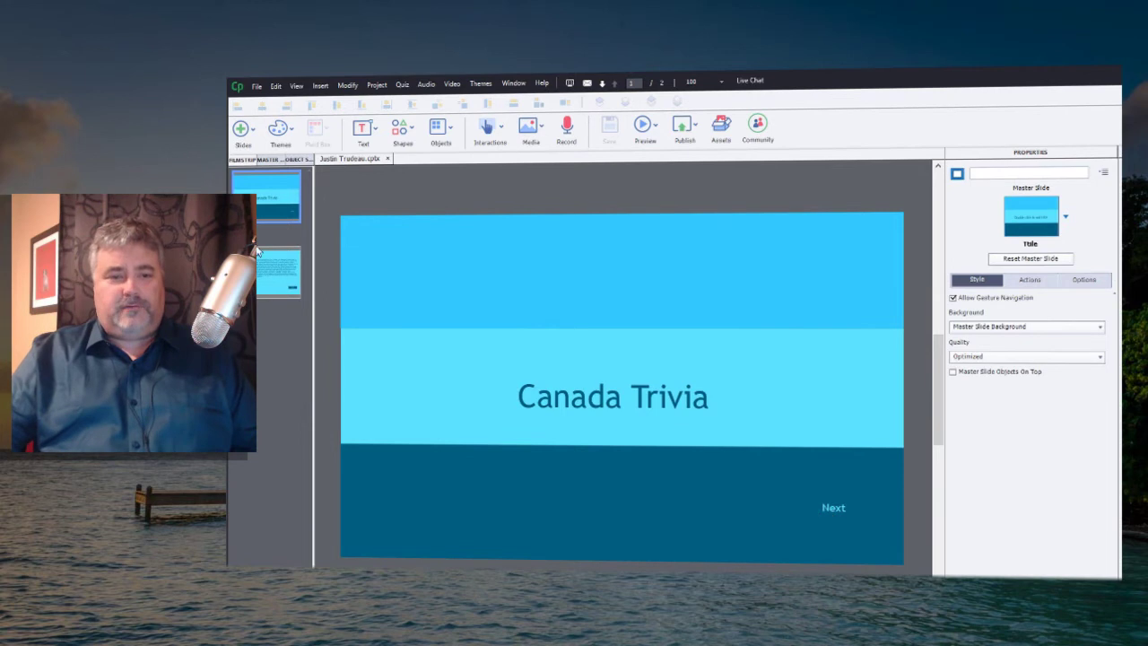
Step: Select the Justin Trudeau slide (slide 2) in the Filmstrip, briefly revisiting the title slide
left_click(287, 275)
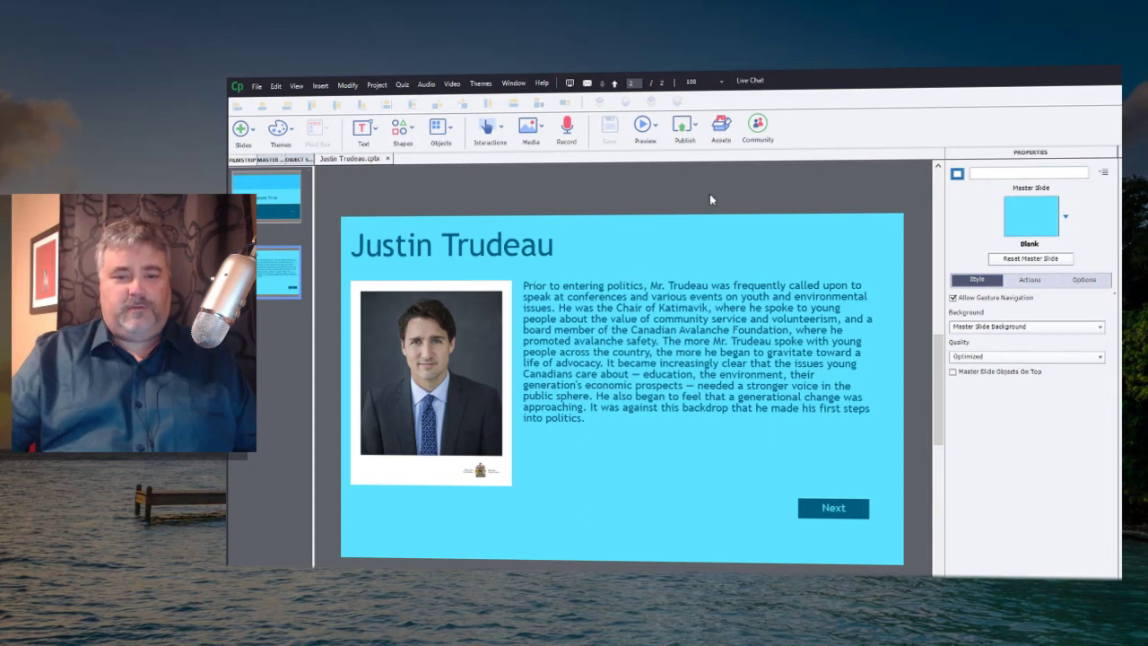
key("Up")
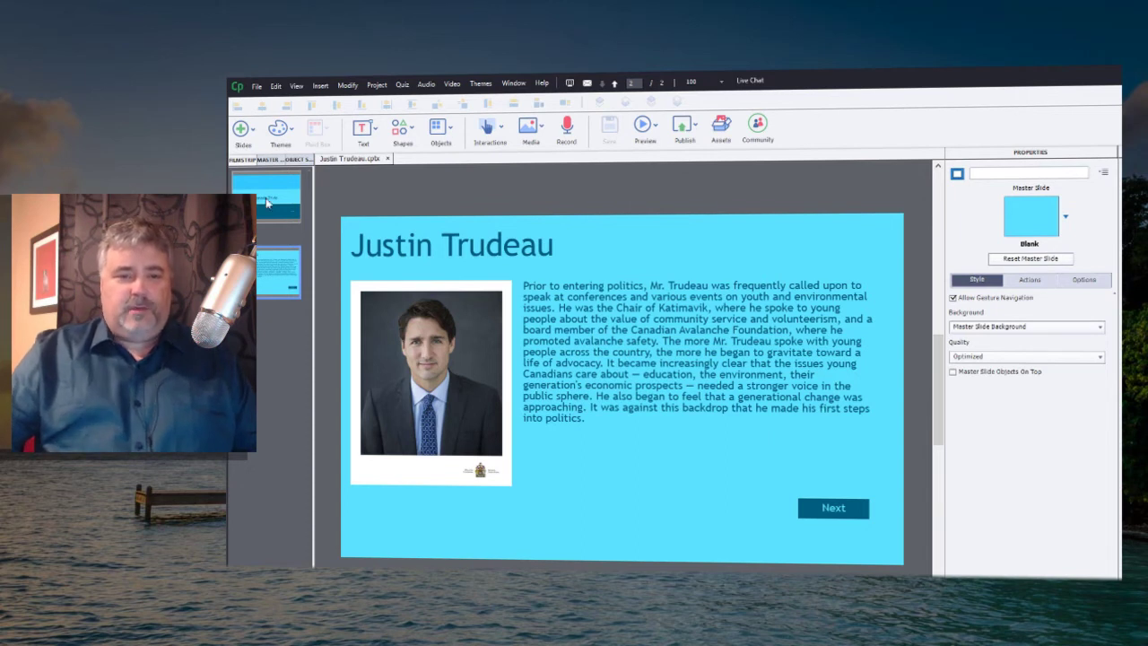
left_click(278, 278)
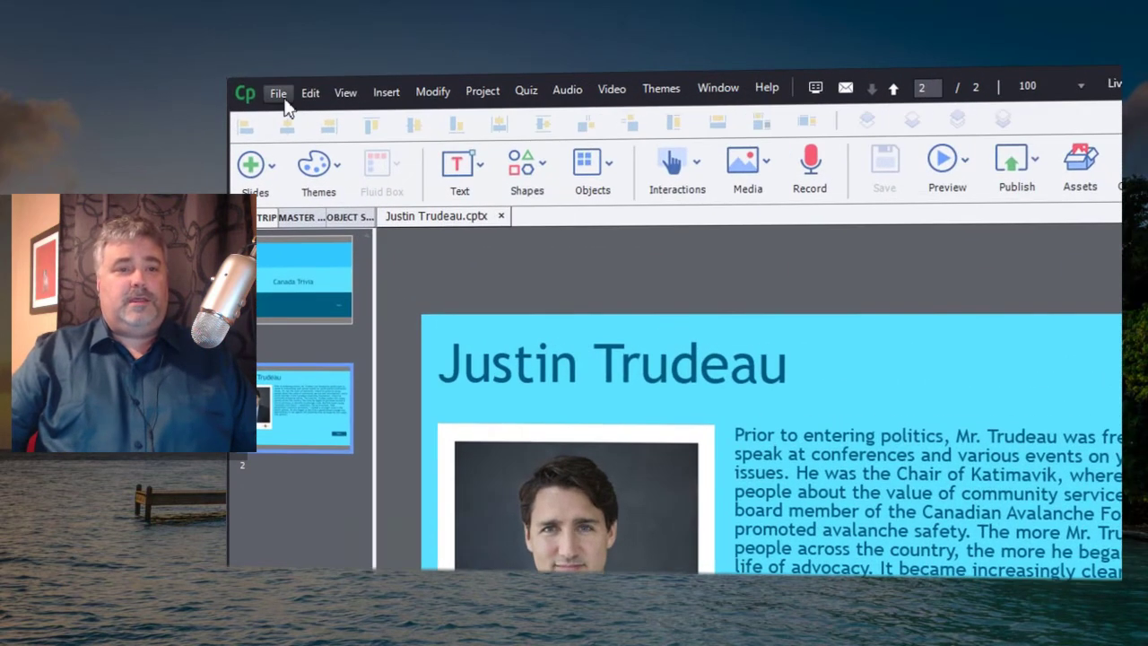
Step: Start Save As Responsive and view the unsupported items in the HTML5 Tracker
left_click(280, 95)
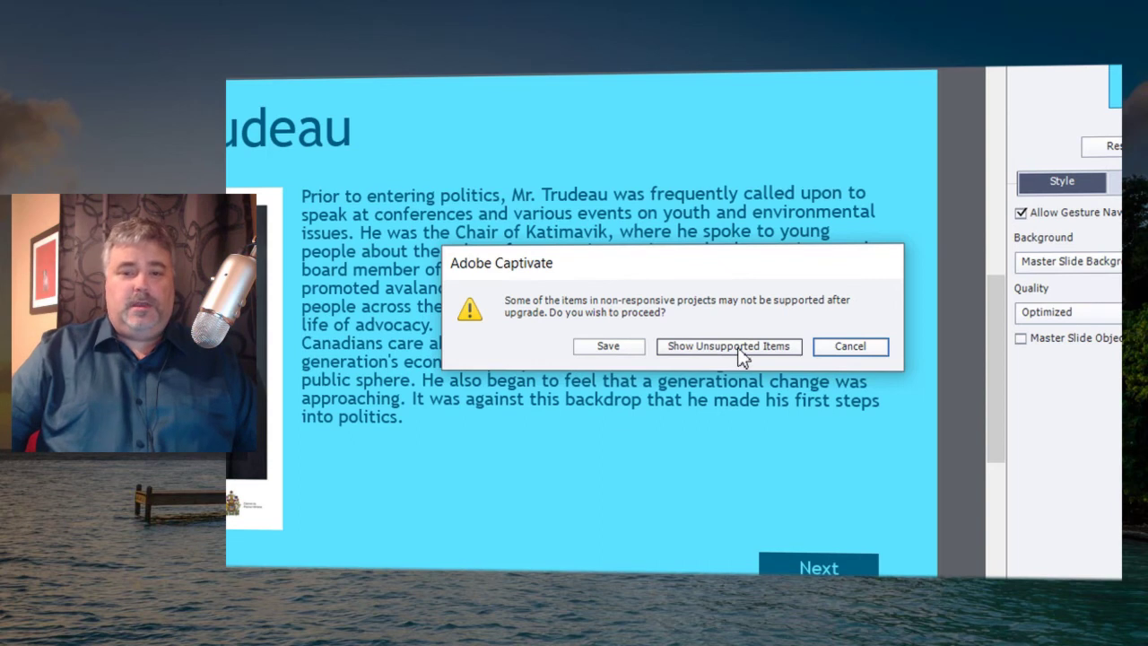
left_click(741, 350)
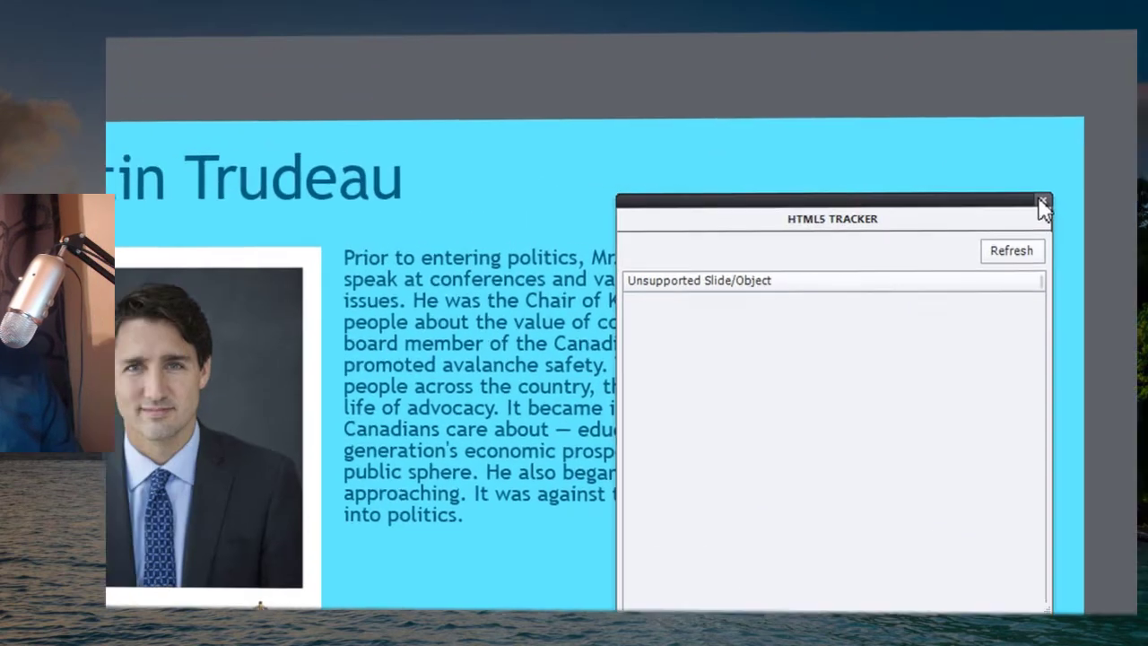
Step: Close the HTML5 Tracker and save the project as responsive copy 'Justin Trudeau3'
left_click(903, 143)
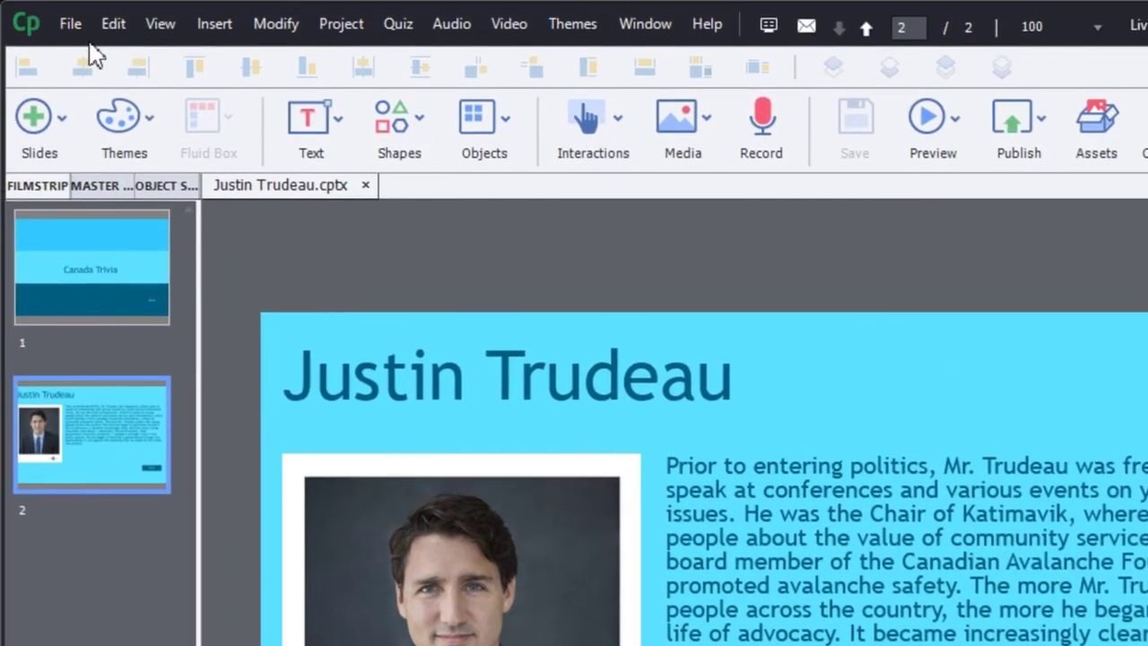
left_click(70, 25)
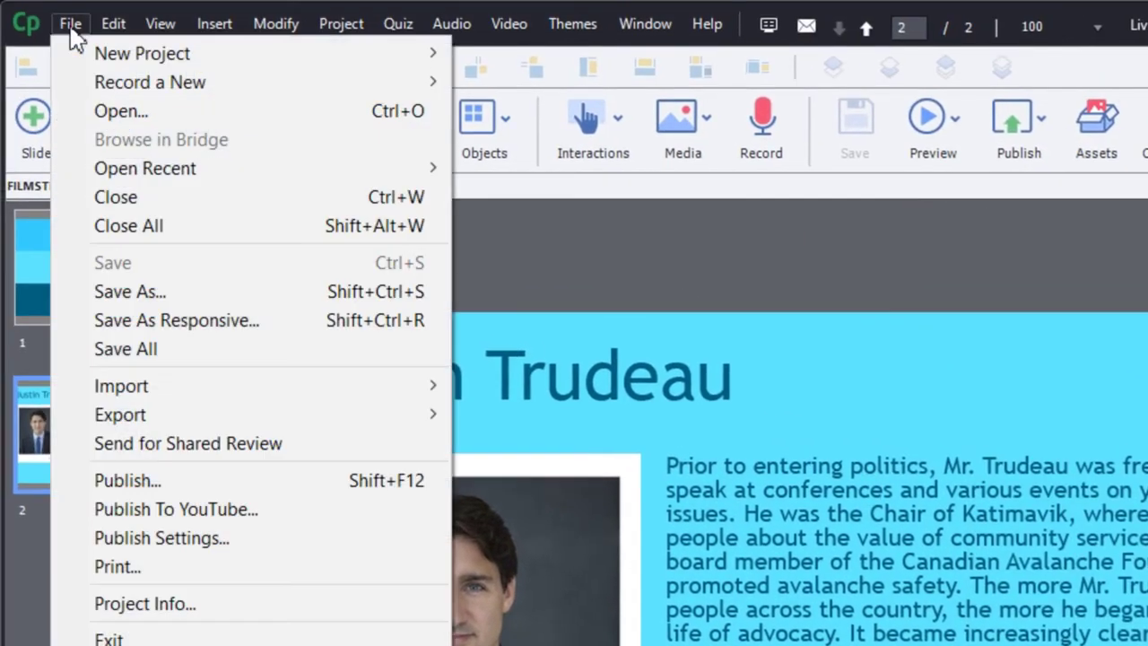
left_click(114, 329)
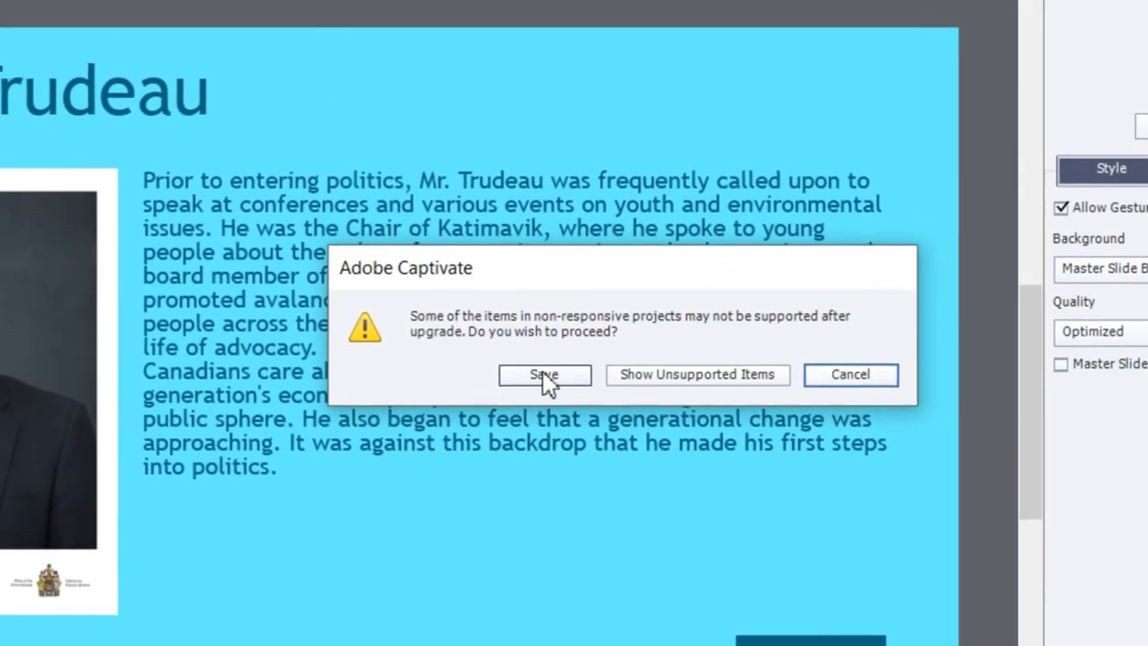
left_click(529, 368)
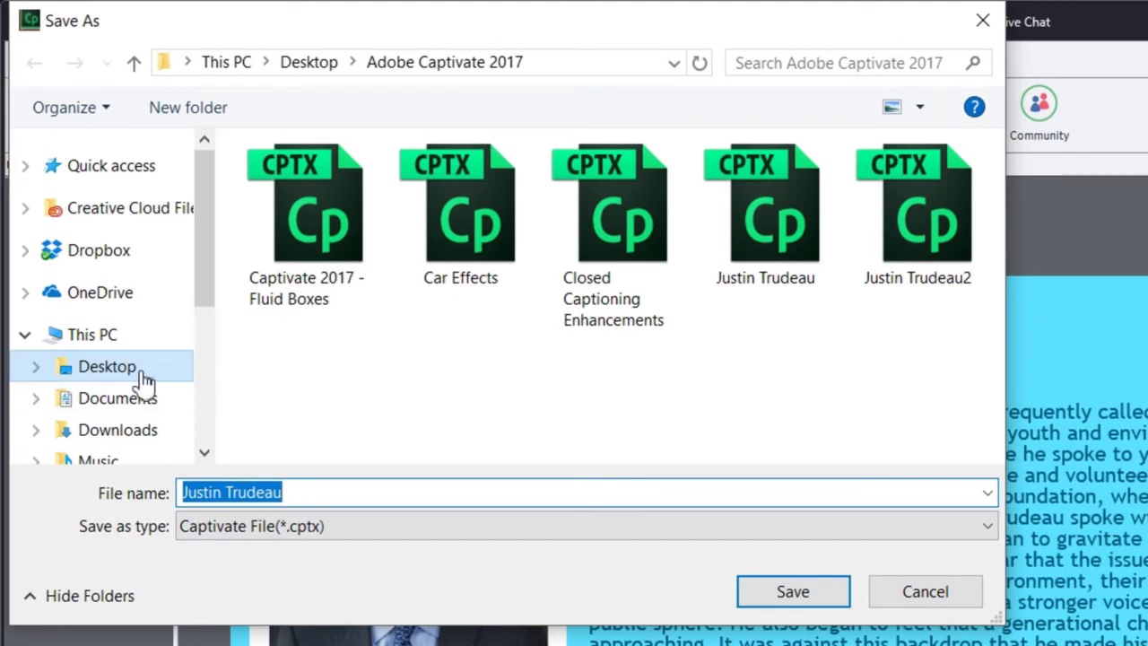
left_click(337, 495)
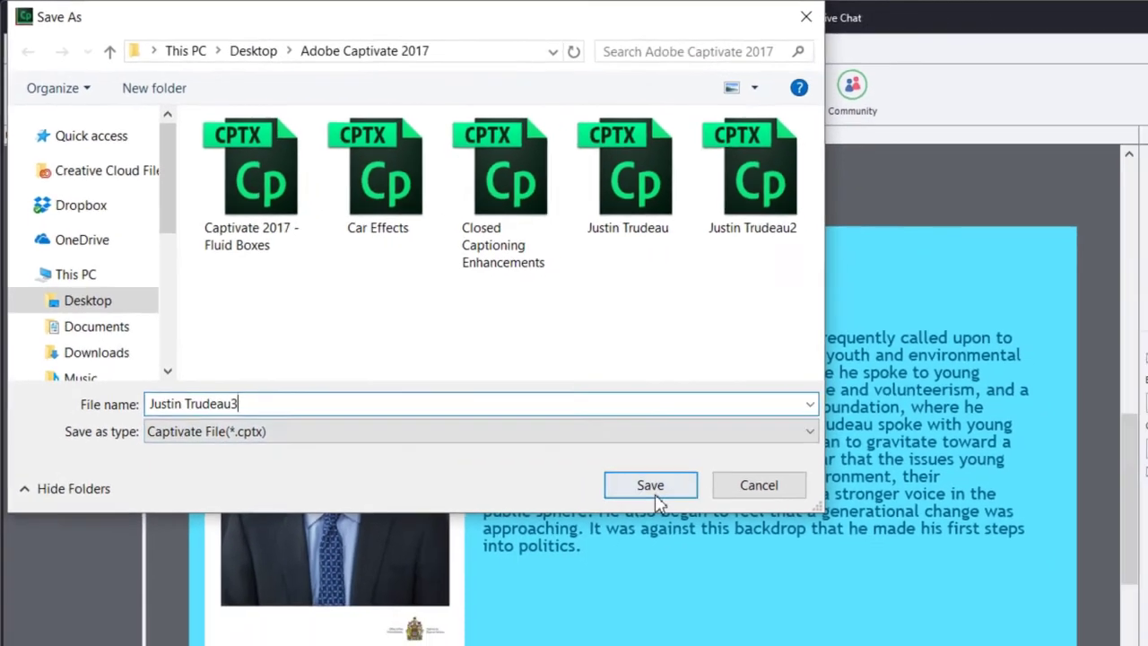
type("3")
left_click(793, 592)
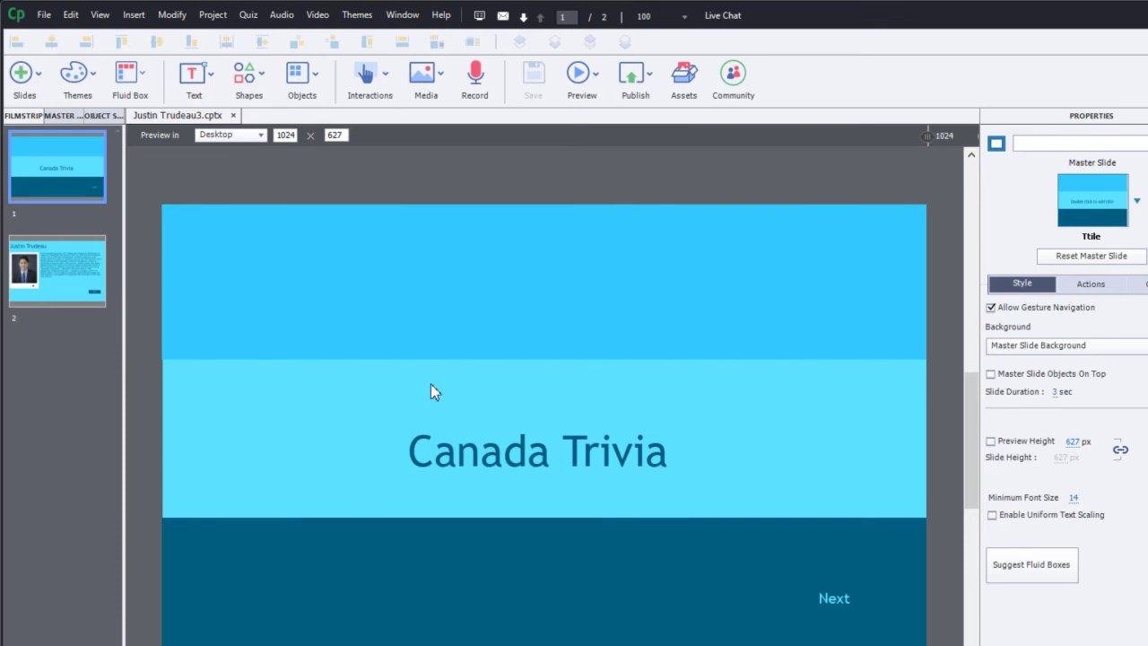
Step: Narrow and re-widen the Justin Trudeau slide's responsive width, then run Preview > Project
left_click(64, 297)
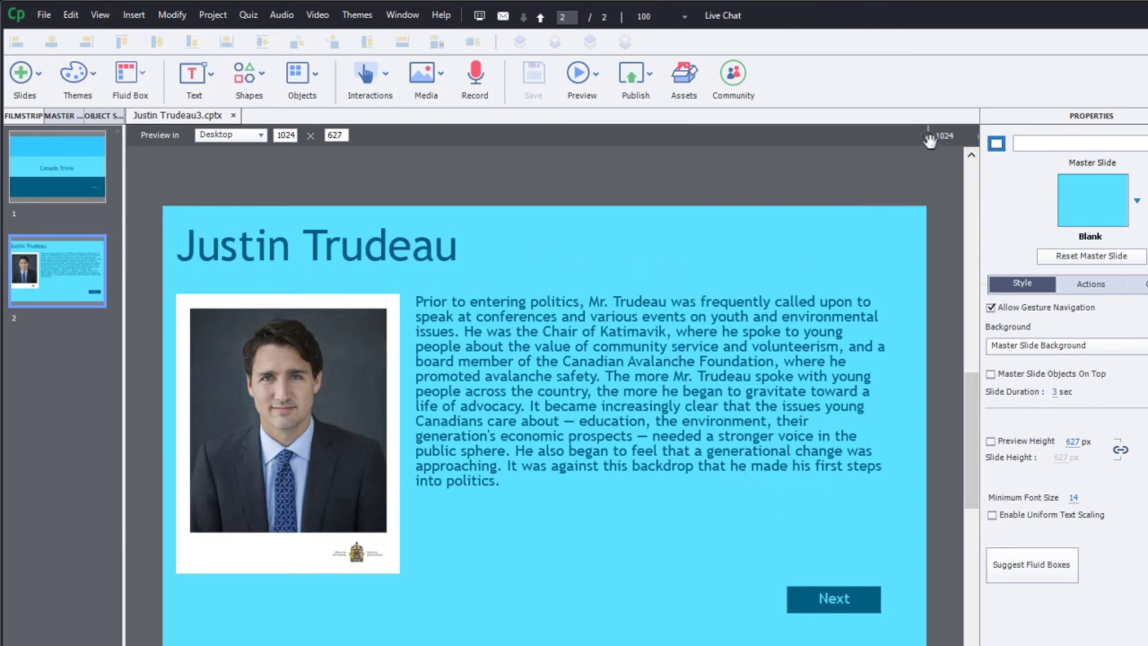
left_click_drag(930, 141, 633, 144)
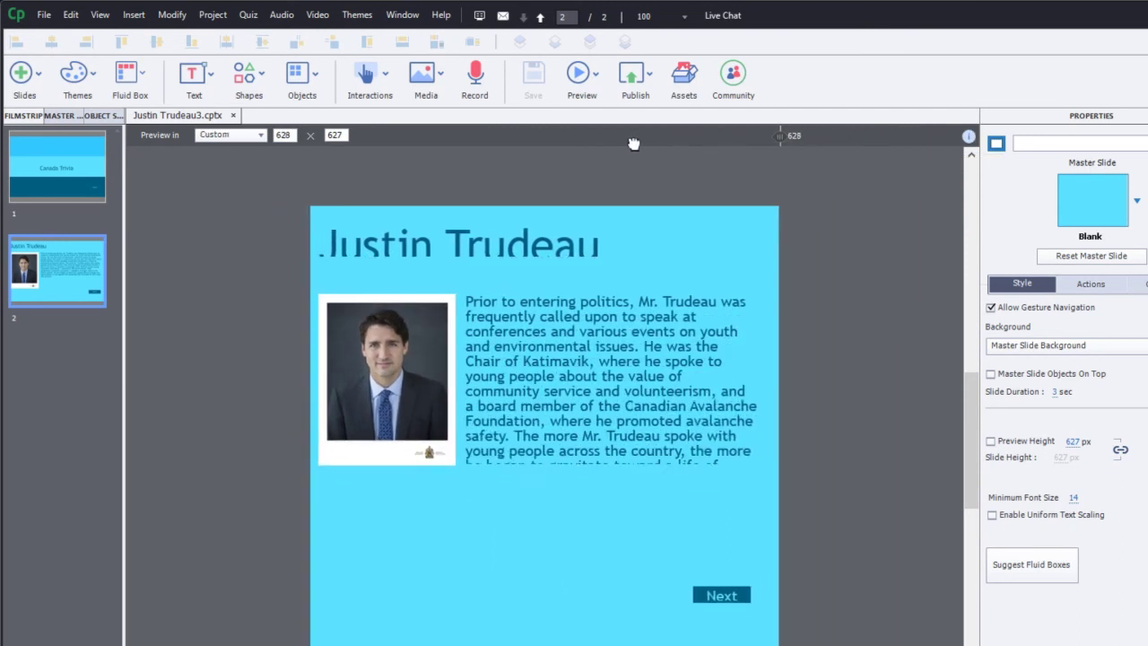
left_click_drag(633, 143, 849, 153)
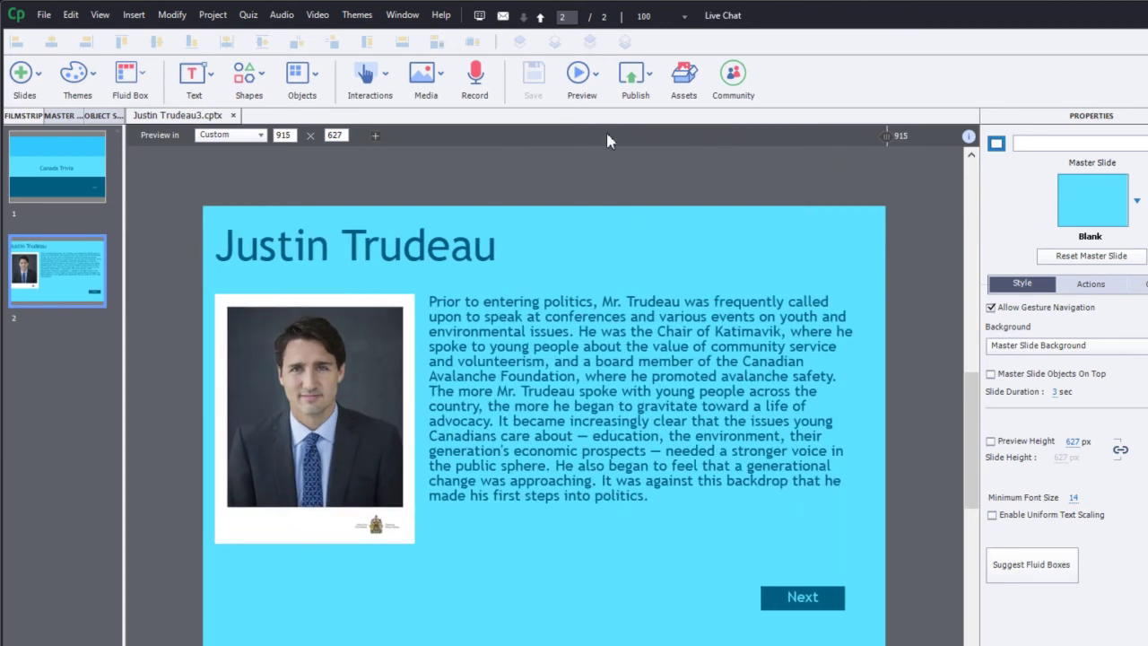
left_click(595, 74)
left_click(602, 212)
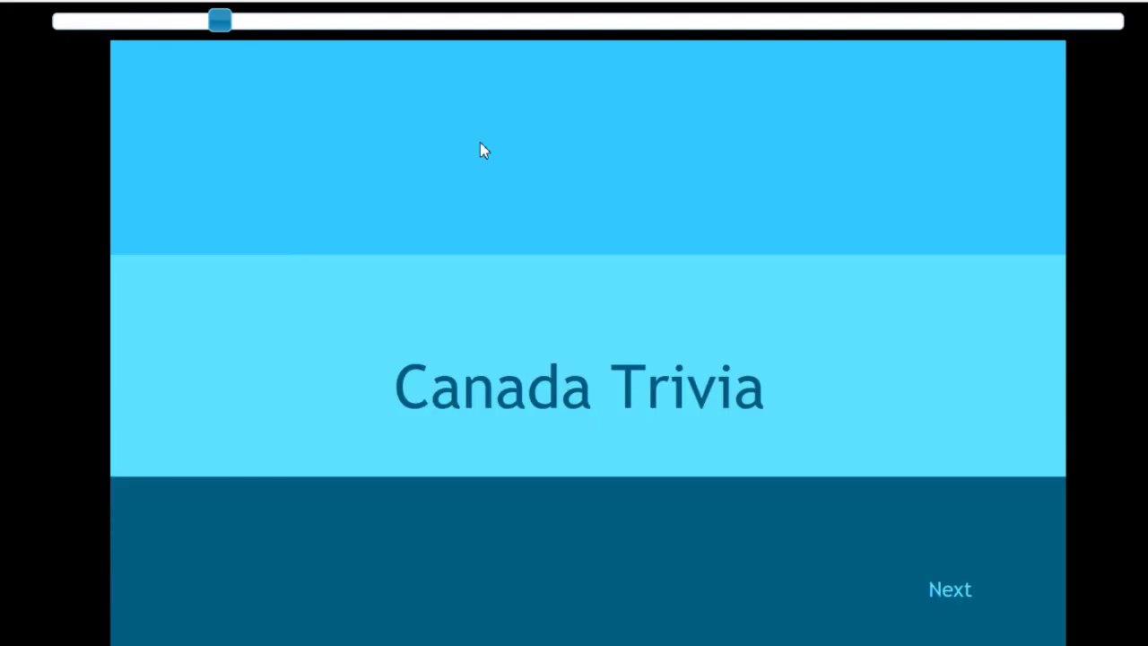
Step: Resize the preview narrower and wider, then advance to the Justin Trudeau page
mouse_move(223, 20)
left_mouse_down()
mouse_move(717, 52)
mouse_move(998, 48)
left_mouse_up()
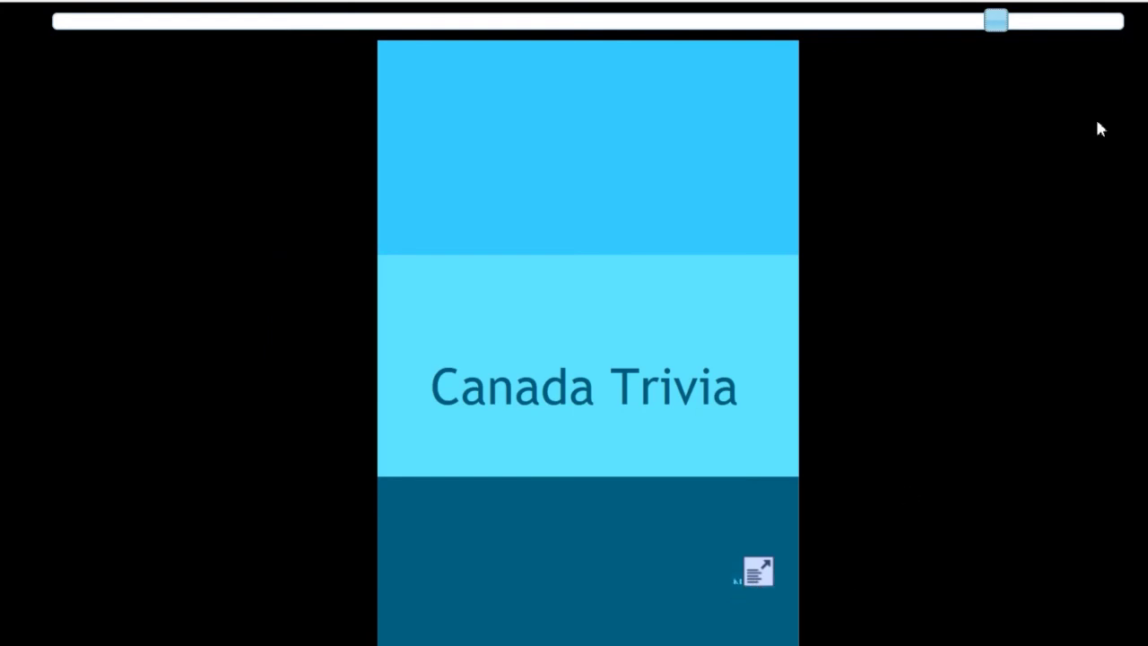
left_click_drag(995, 21, 377, 25)
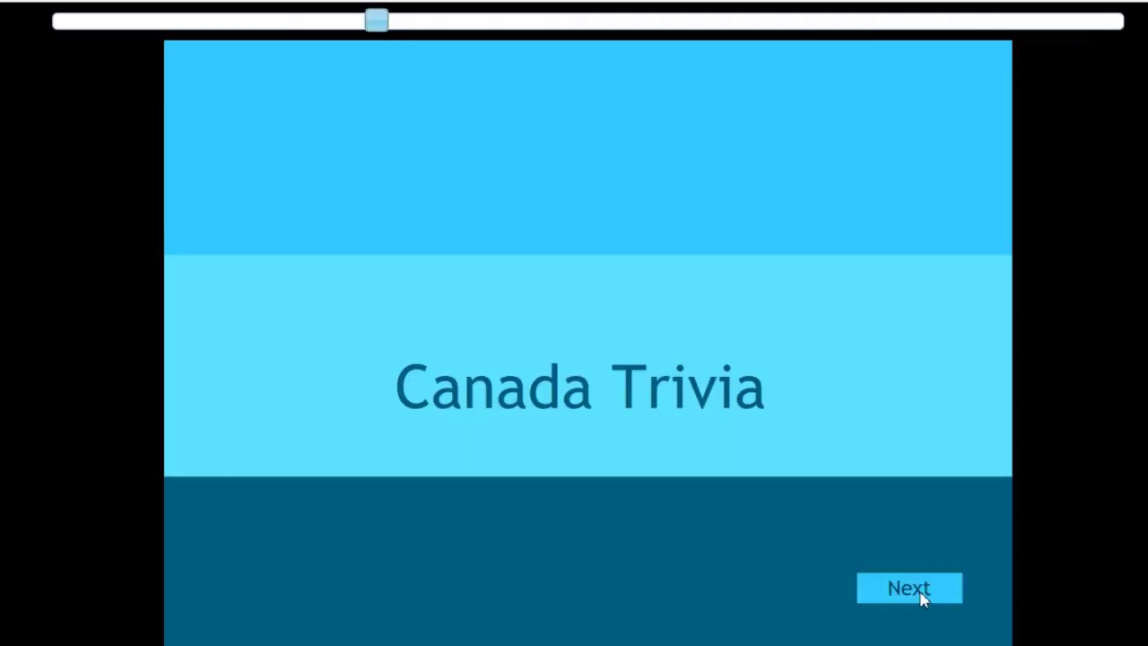
left_click(920, 597)
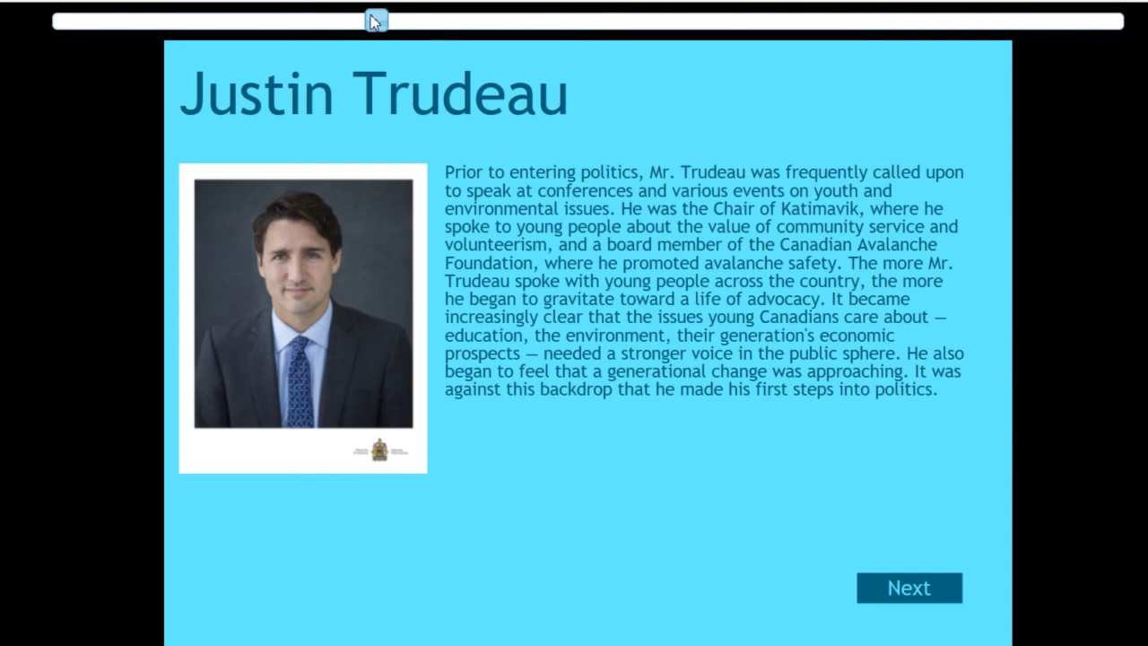
Step: Narrow the page until the biography truncates, pop out its full text, then close it
left_click_drag(377, 19, 764, 29)
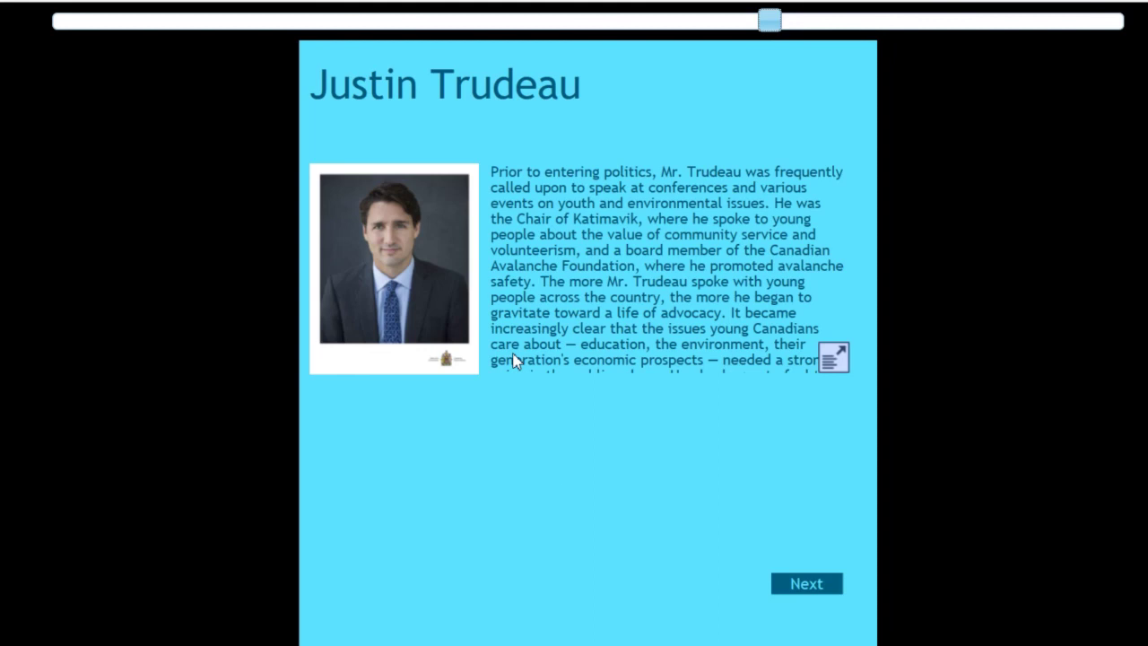
left_click(834, 359)
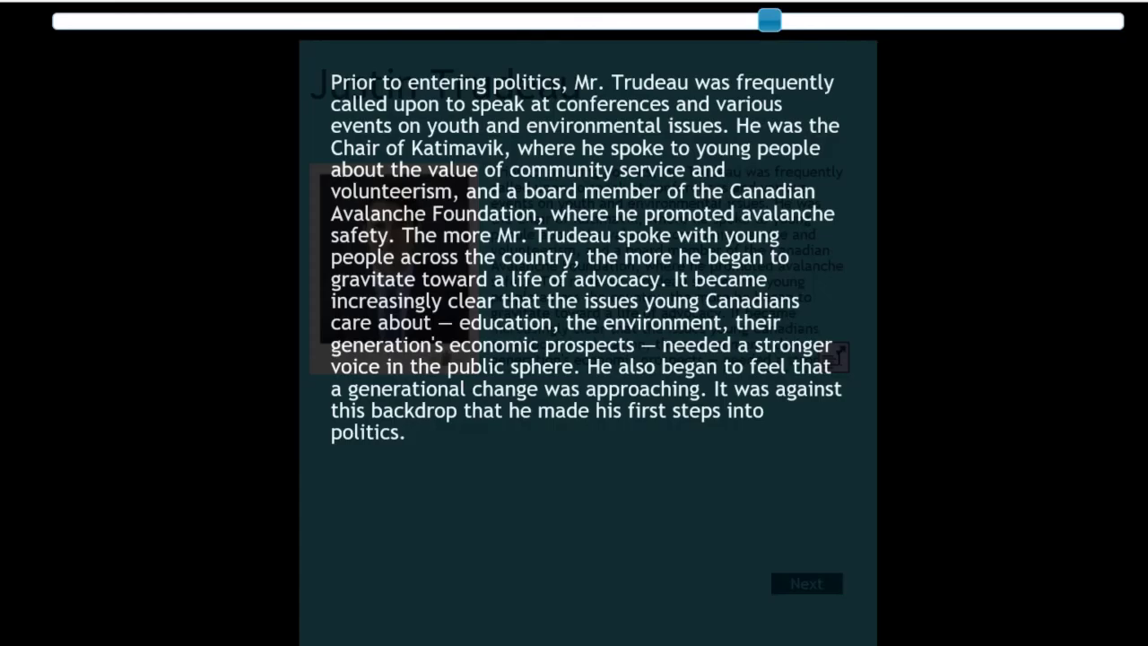
left_click(597, 291)
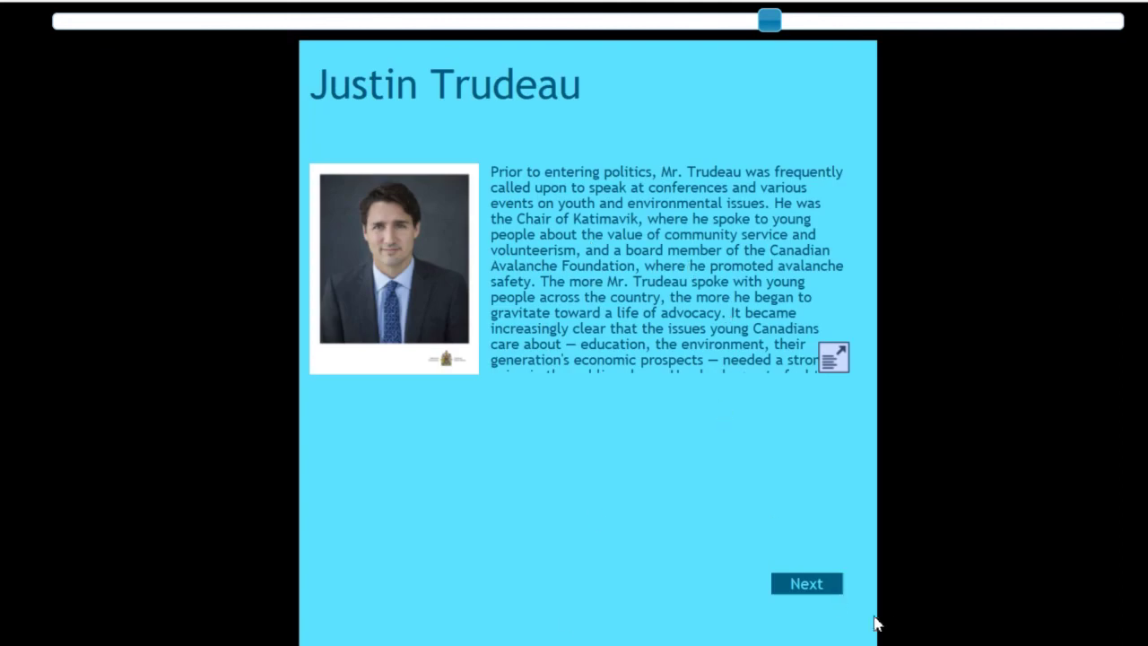